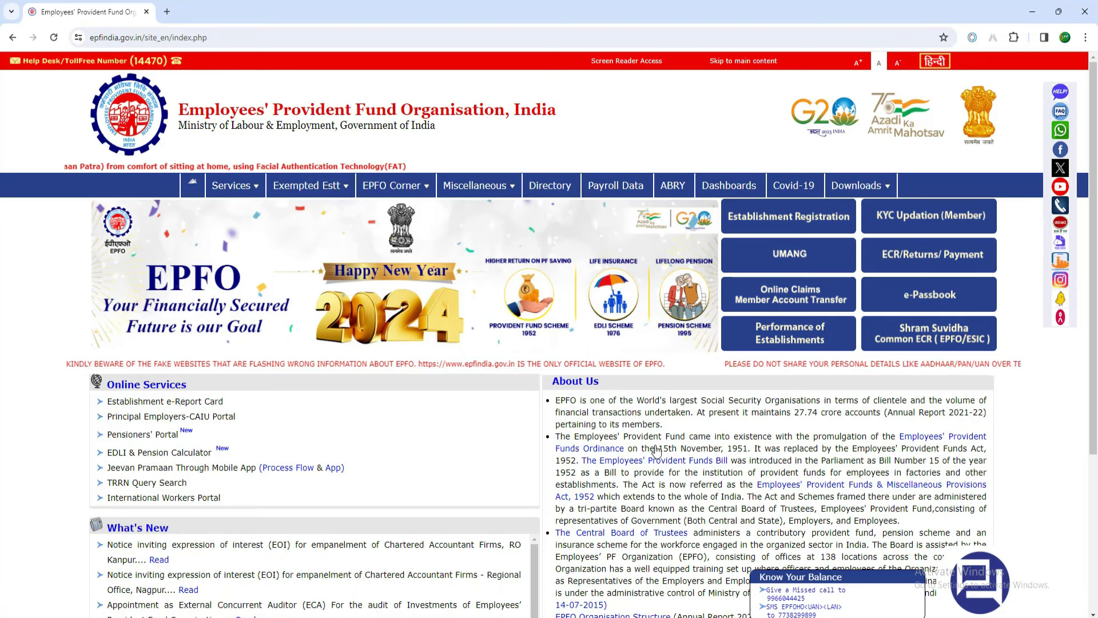
Sign in to the member portal with the captcha and OTP, postponing the e-Nomination reminder
click(926, 221)
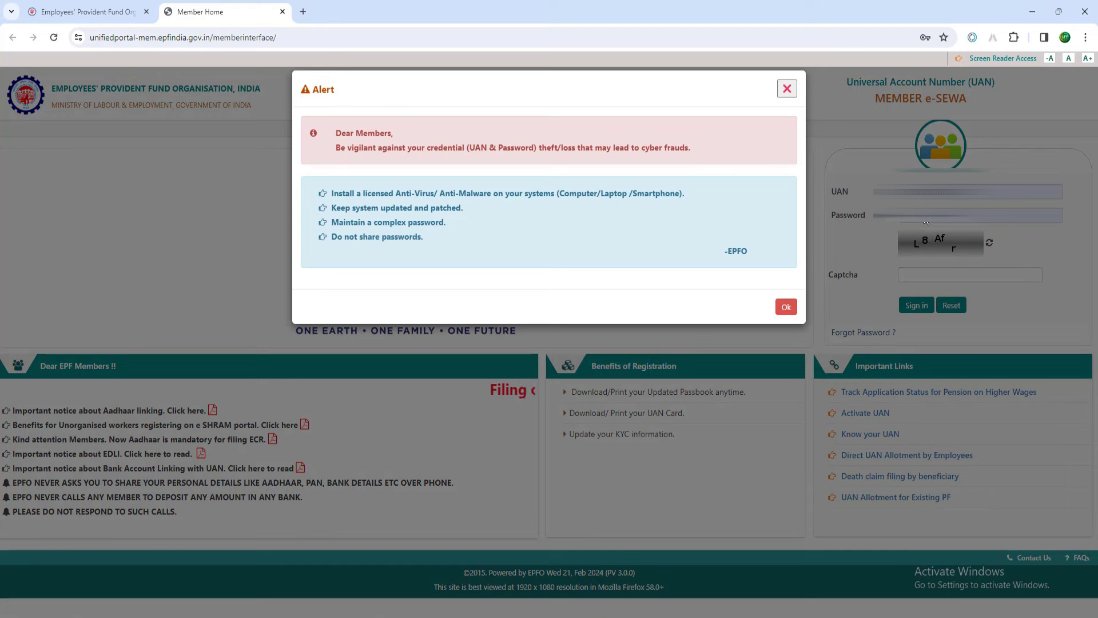
click(786, 306)
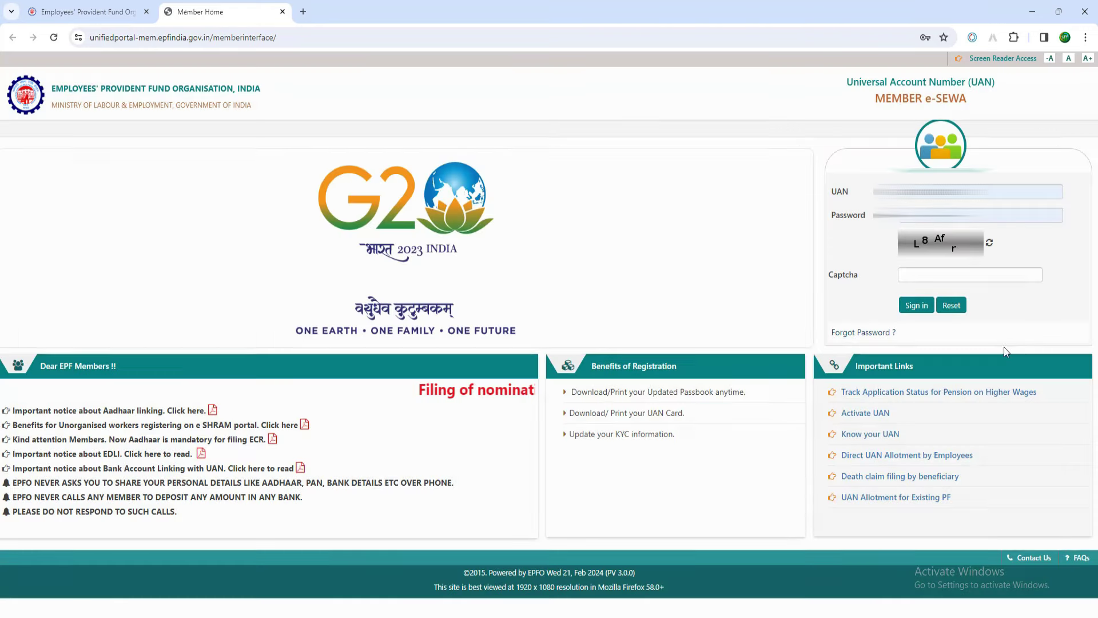
click(921, 278)
text(L8Afr)
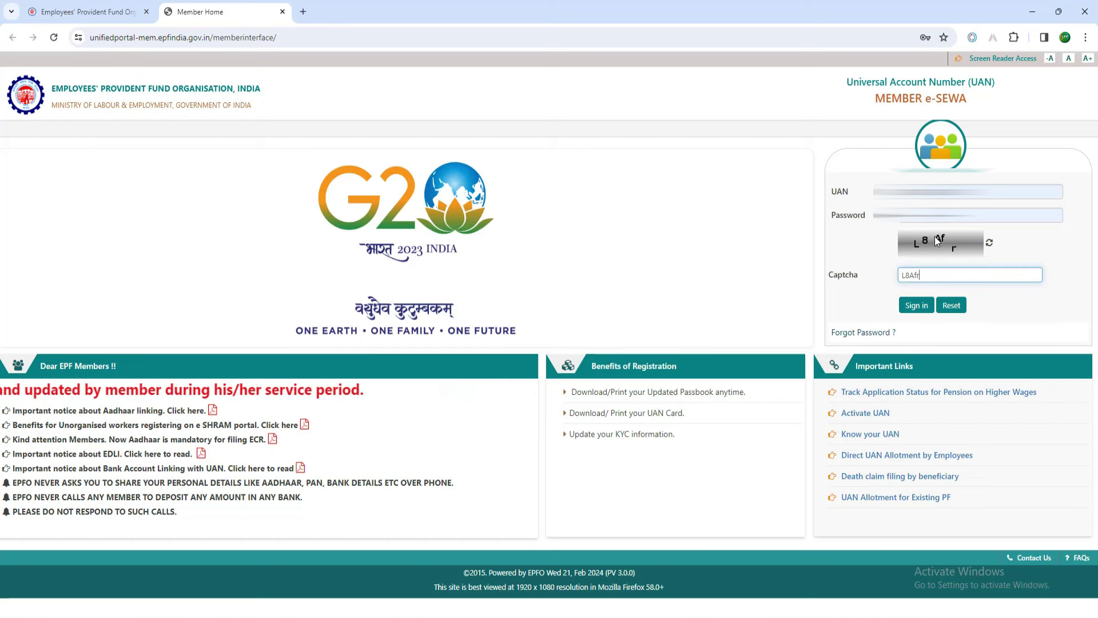
click(916, 307)
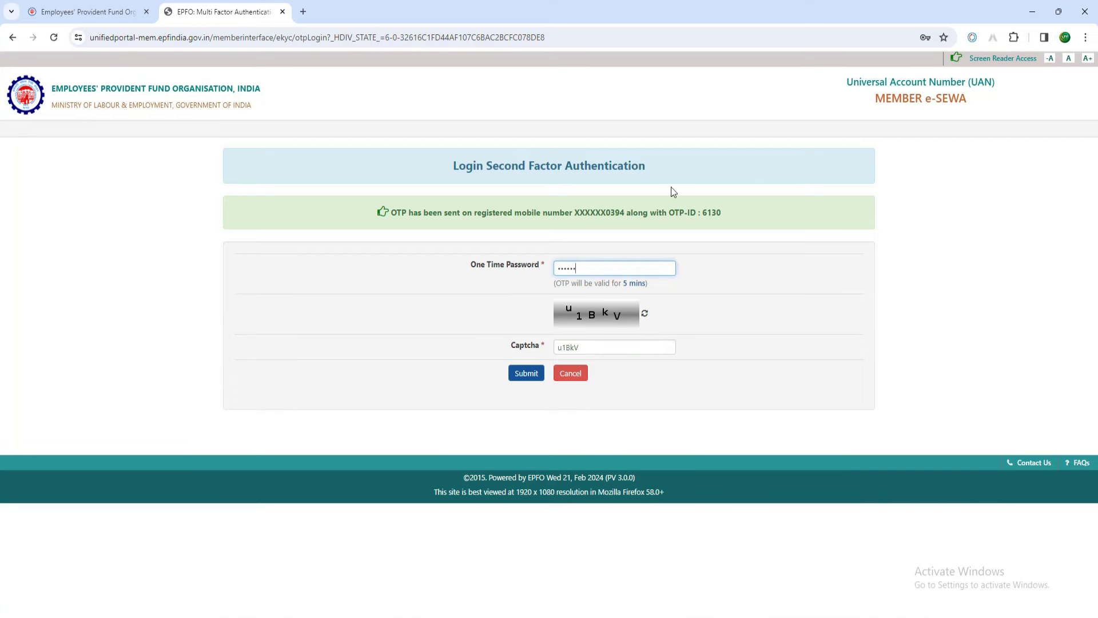
click(525, 379)
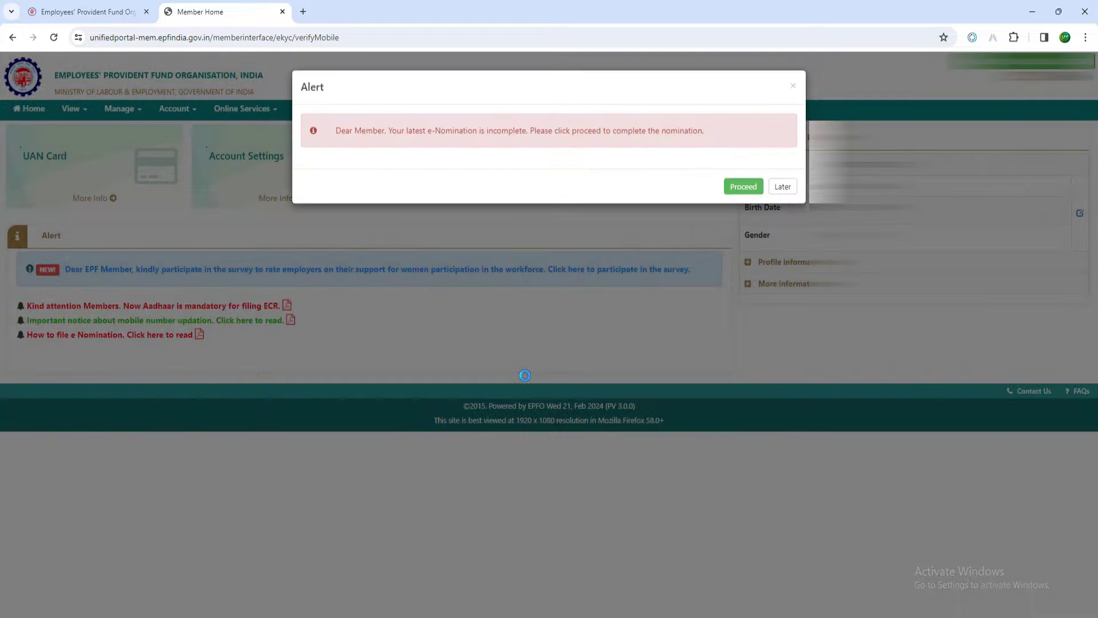
click(781, 186)
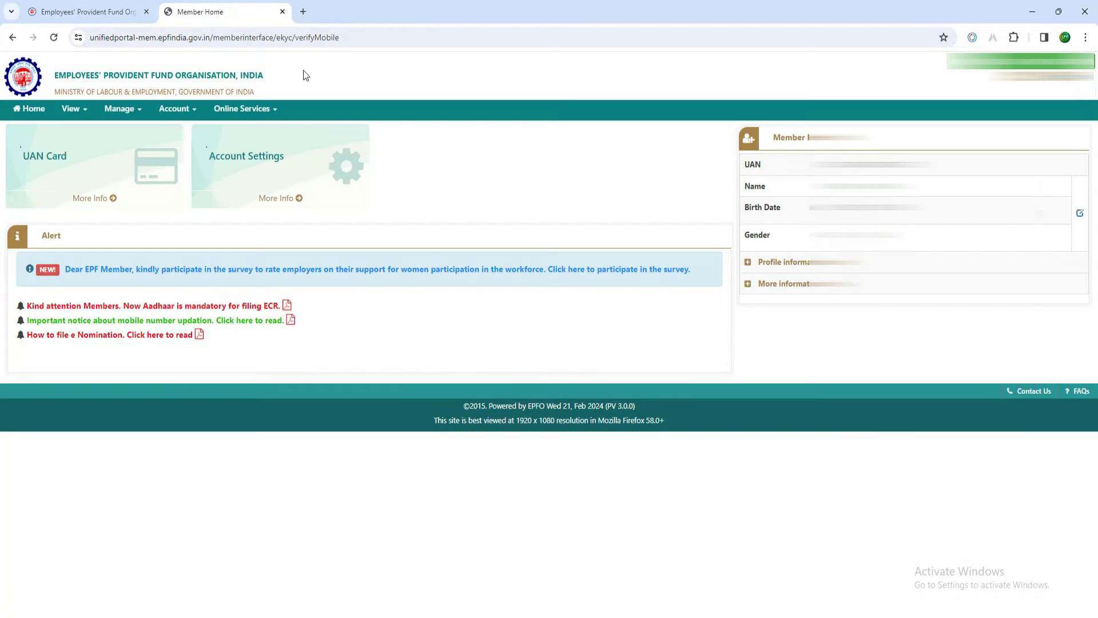
Open the Joint Declaration form from the Manage menu
click(121, 116)
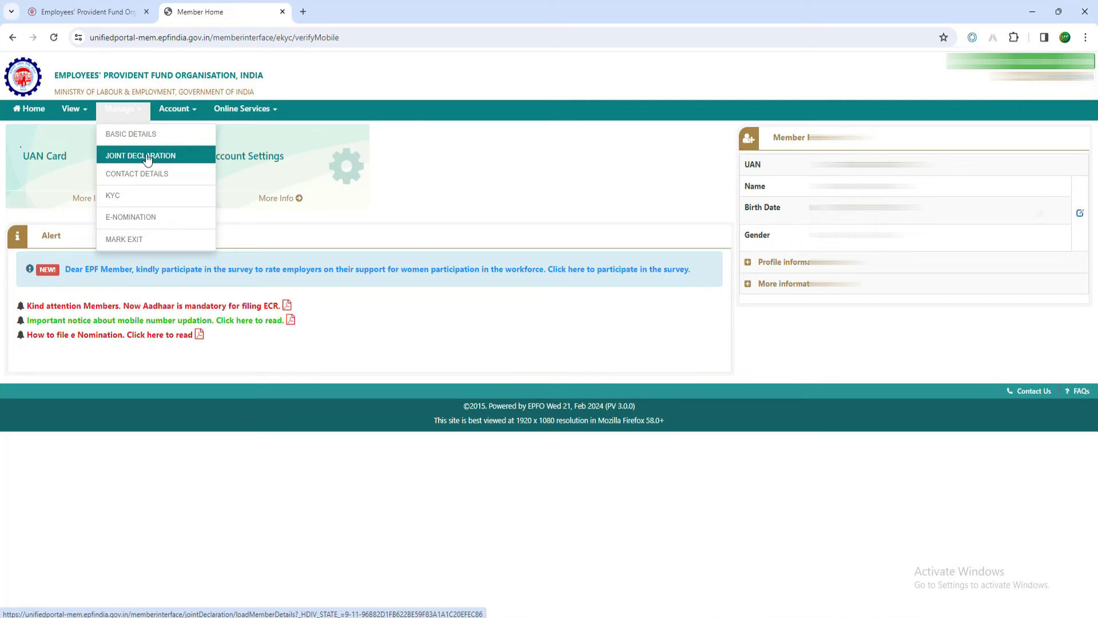
click(147, 155)
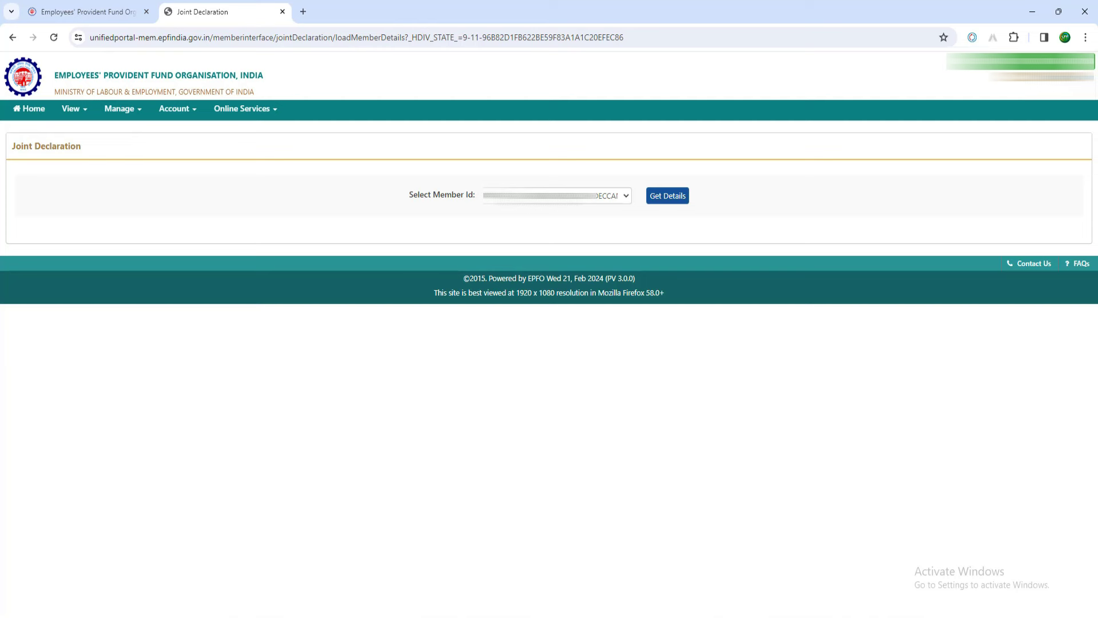
Load the personal details for the DECCAN FINE CHEMICALS member ID
click(558, 196)
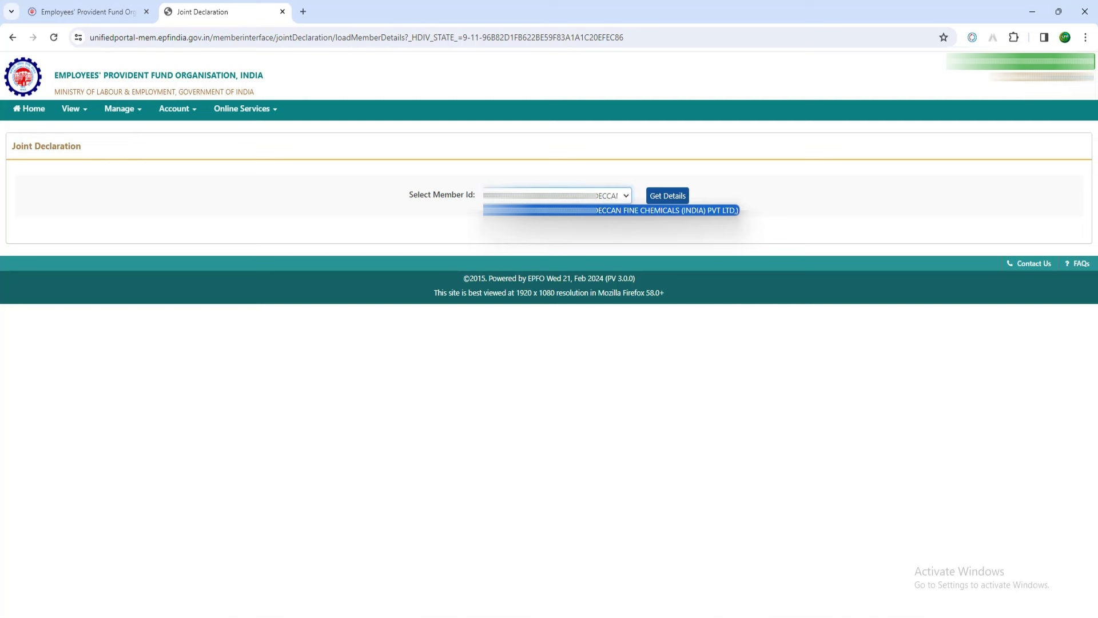
key(Return)
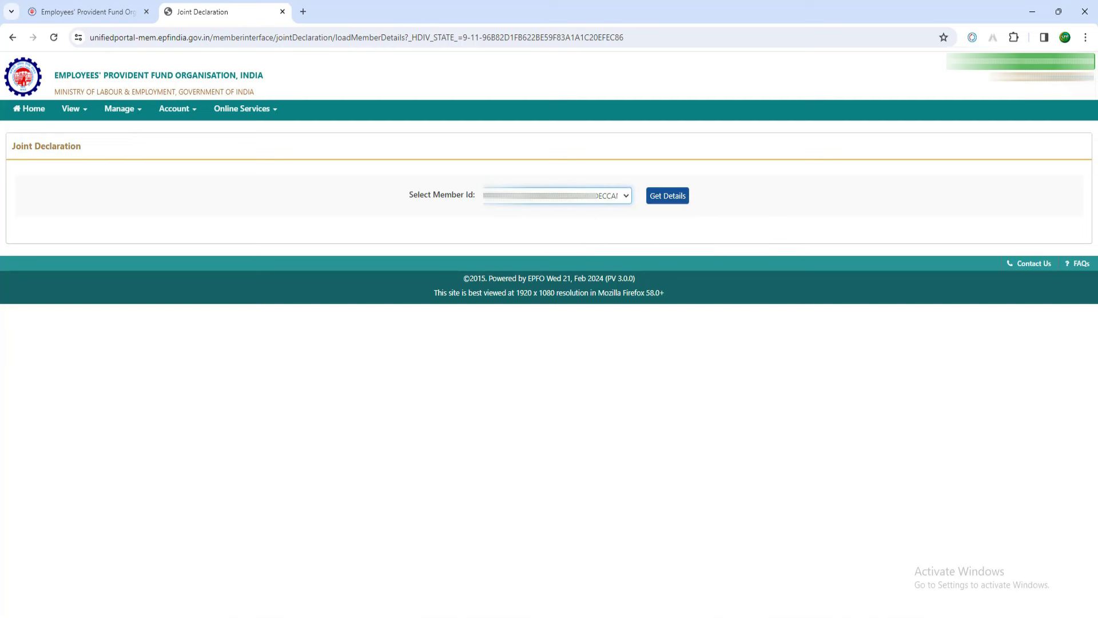
click(672, 198)
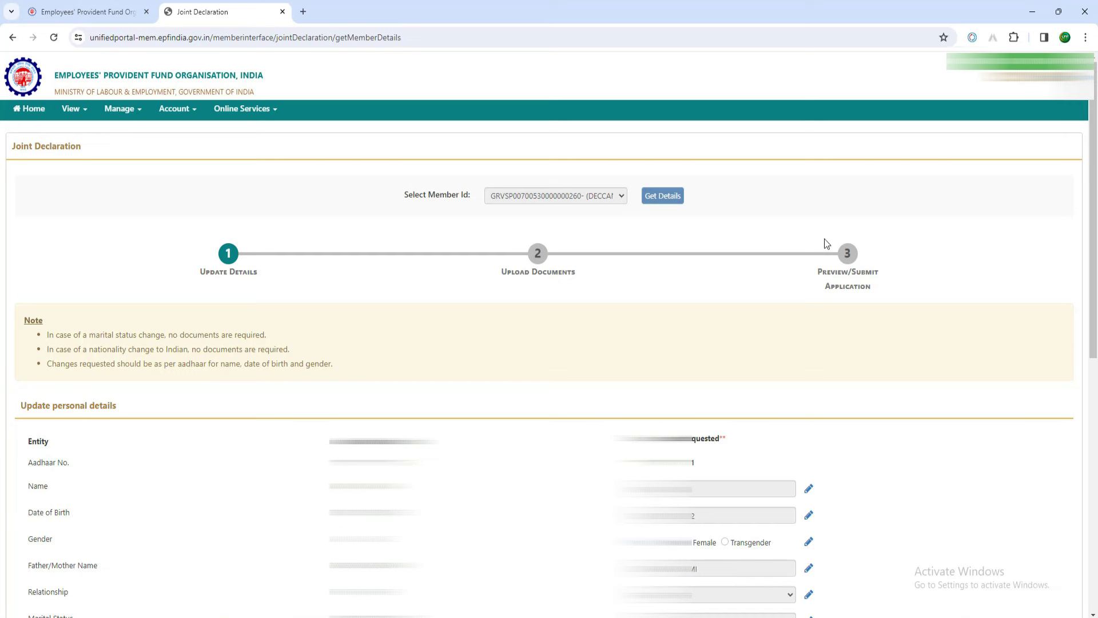
click(244, 108)
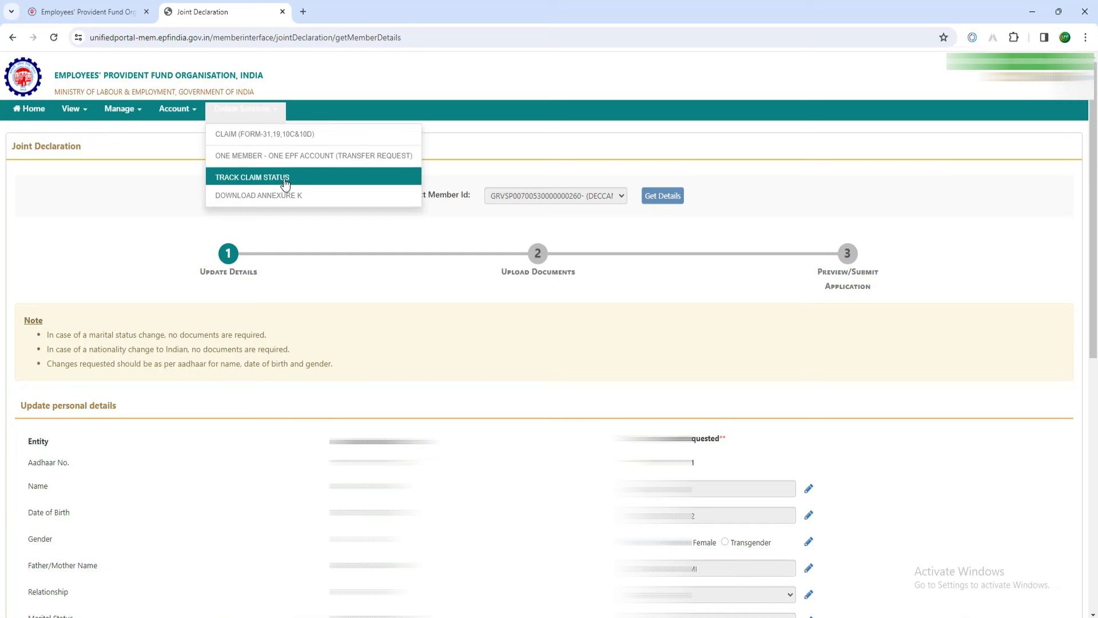
click(623, 275)
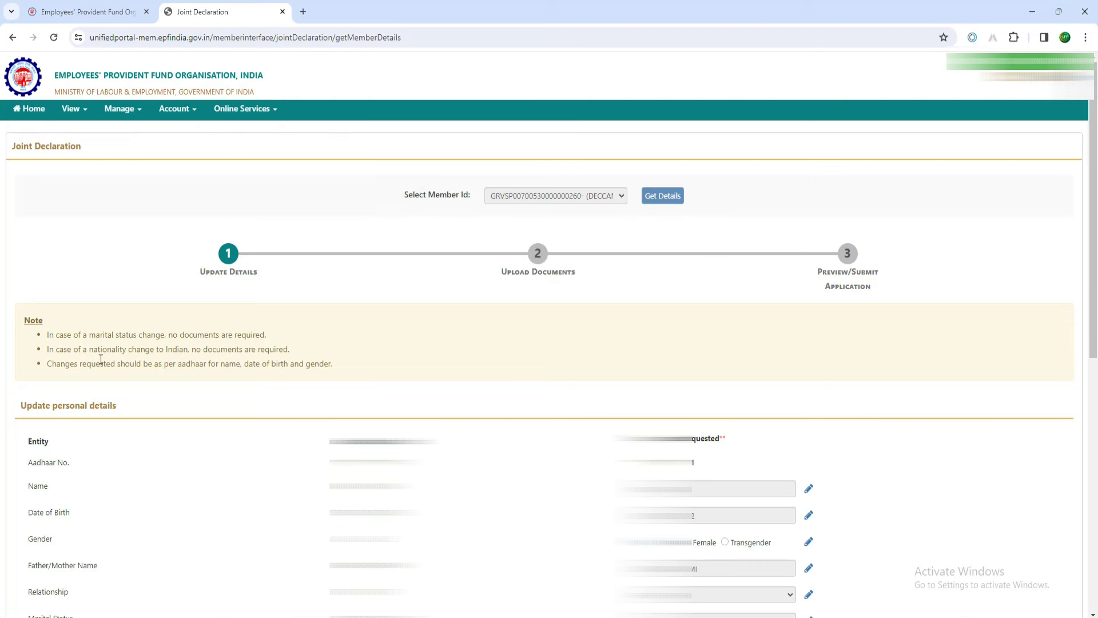
drag(89, 335, 136, 335)
click(162, 336)
scroll(231, 330, down, 1)
scroll(232, 330, down, 1)
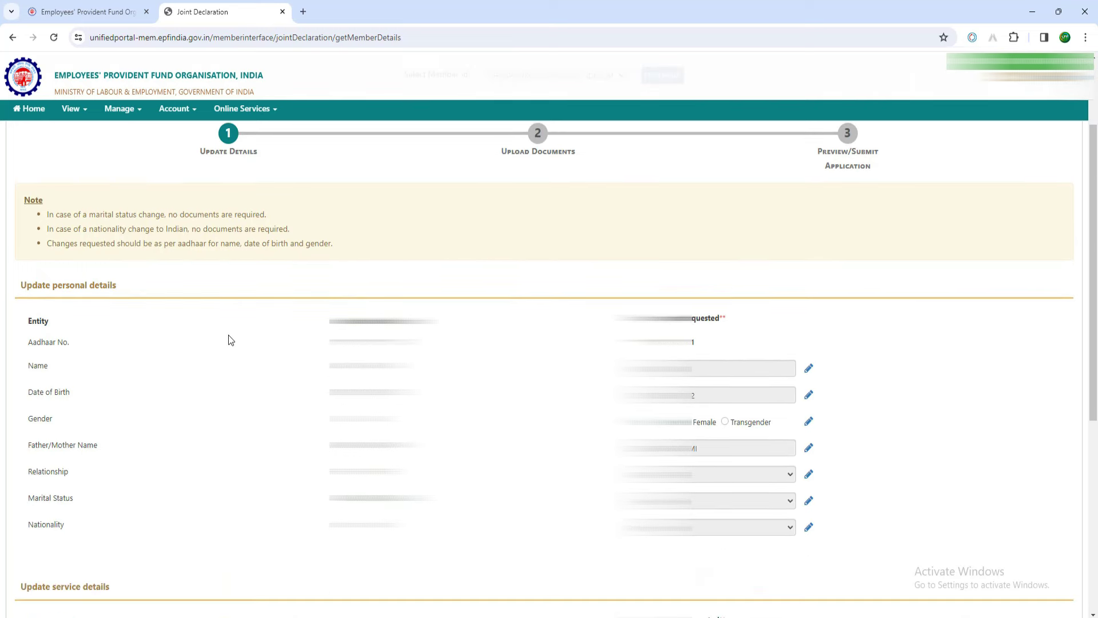
scroll(549, 366, down, 1)
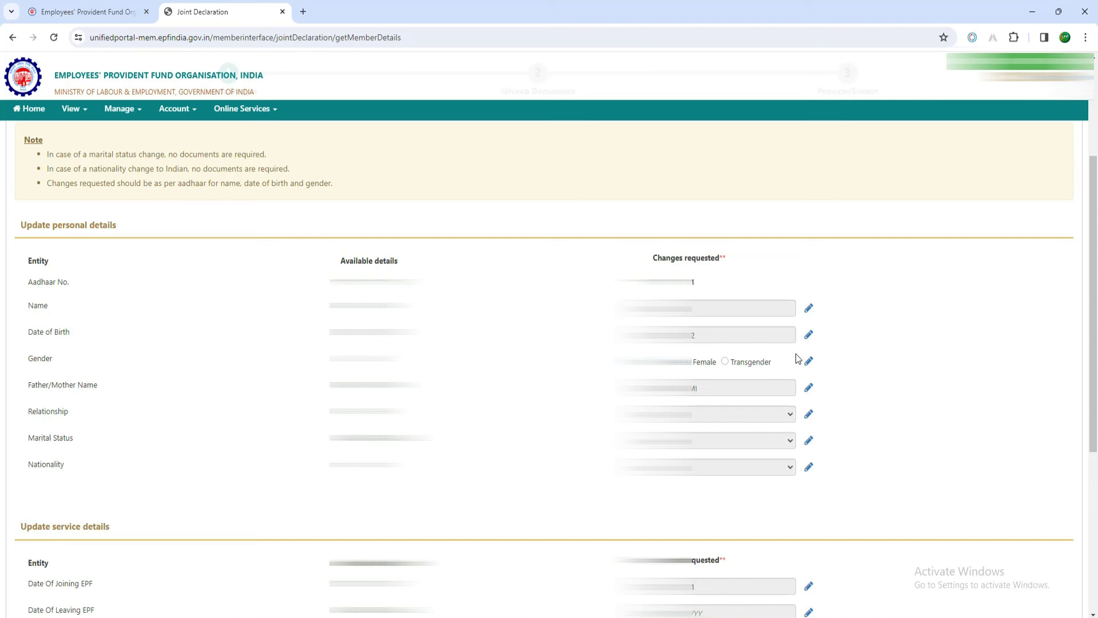
Unlock the Father/Mother Name field and edit the name
click(807, 389)
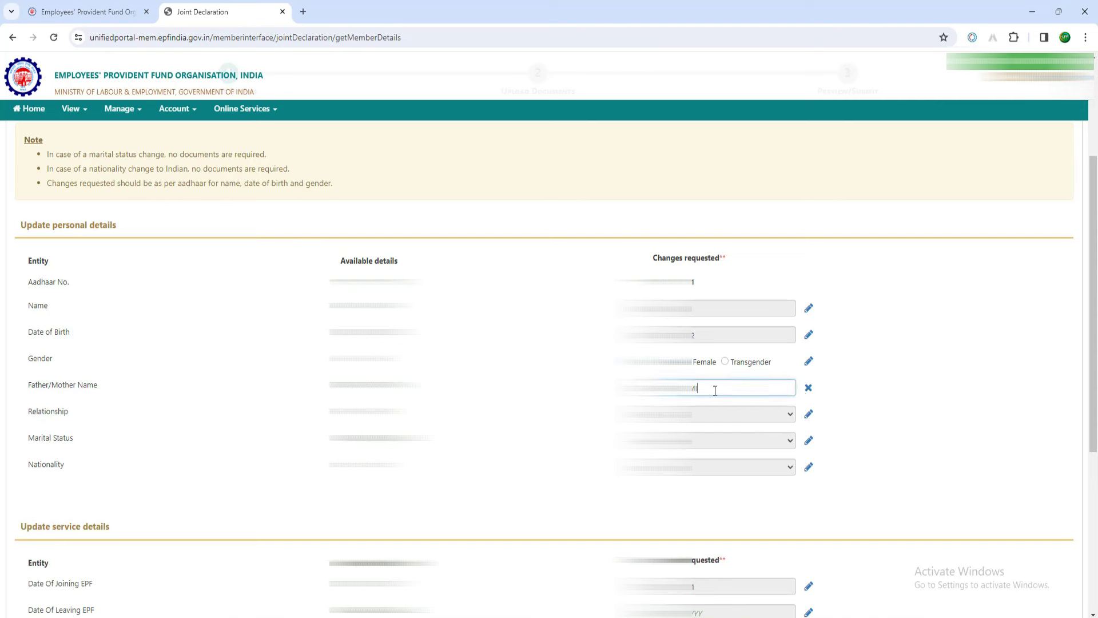
key(ctrl+a)
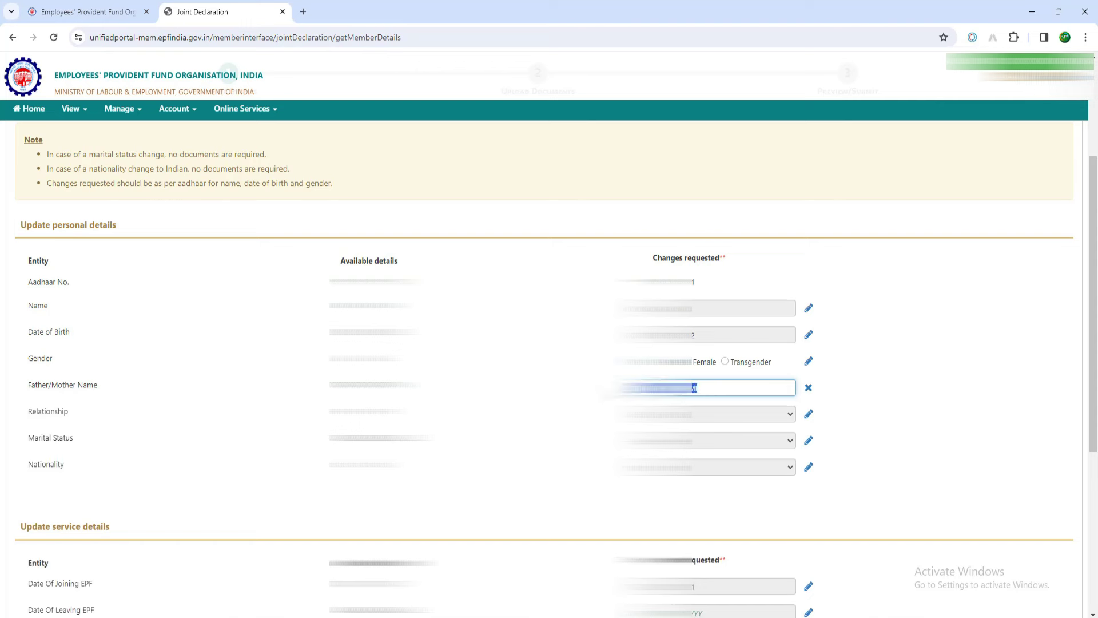
click(752, 384)
click(923, 388)
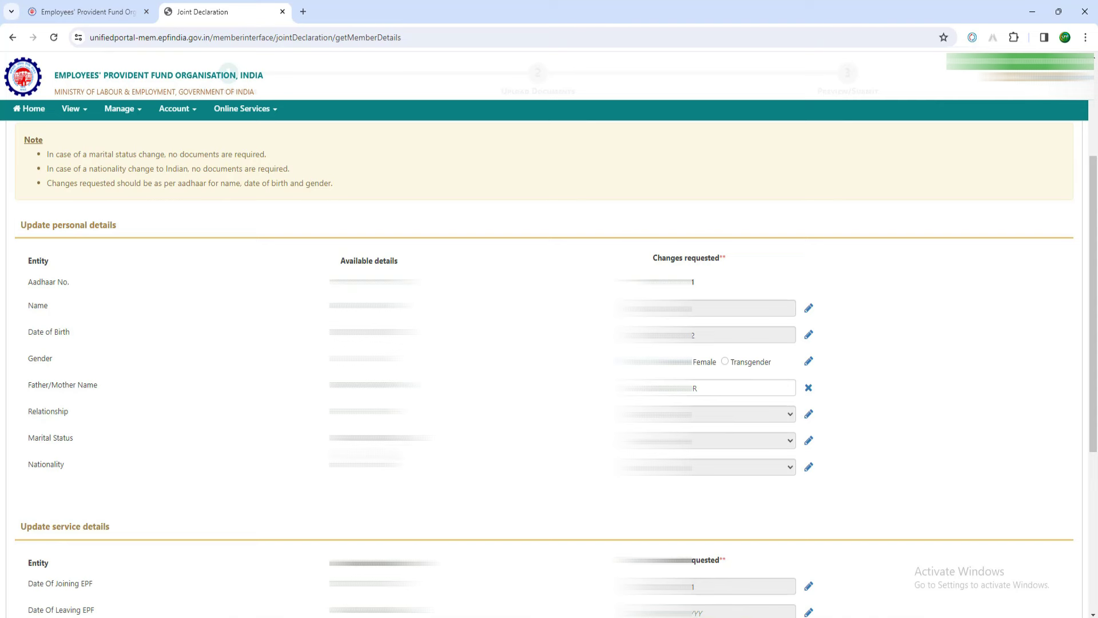
Unlock Marital Status and choose the second option in its dropdown
click(808, 440)
click(790, 441)
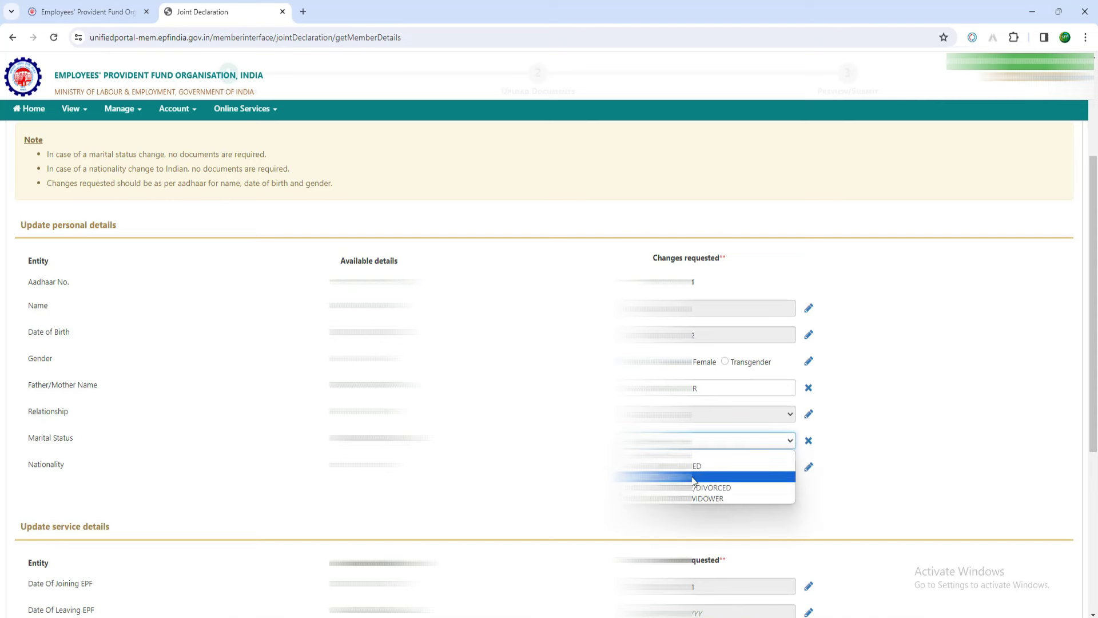
click(694, 480)
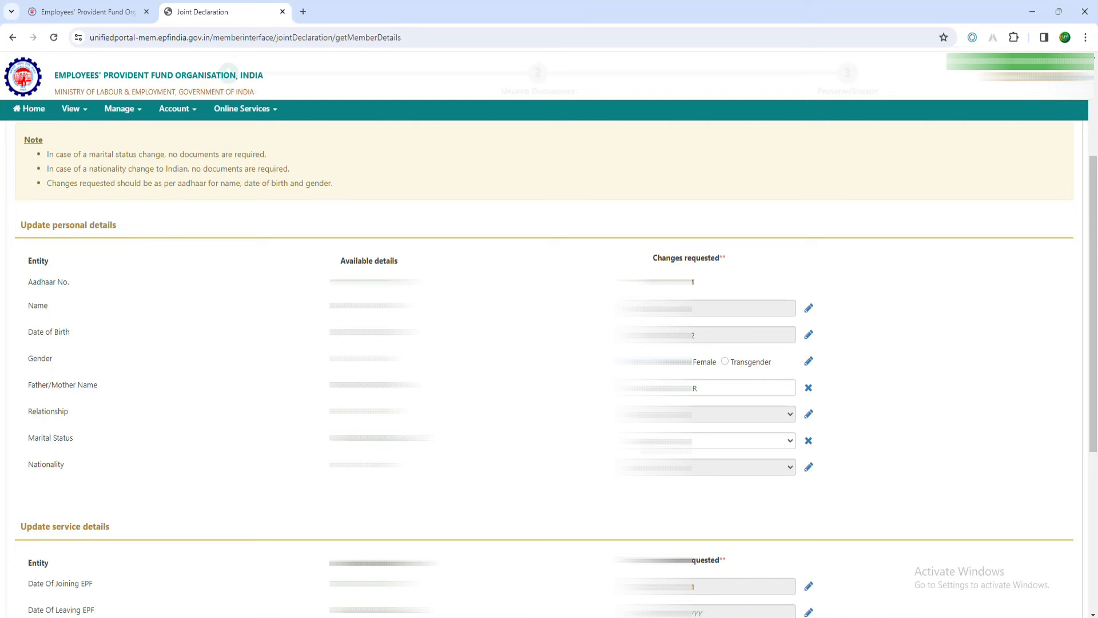
Tick the Aadhaar consent checkbox at the bottom of the Joint Declaration form
scroll(549, 366, down, 2)
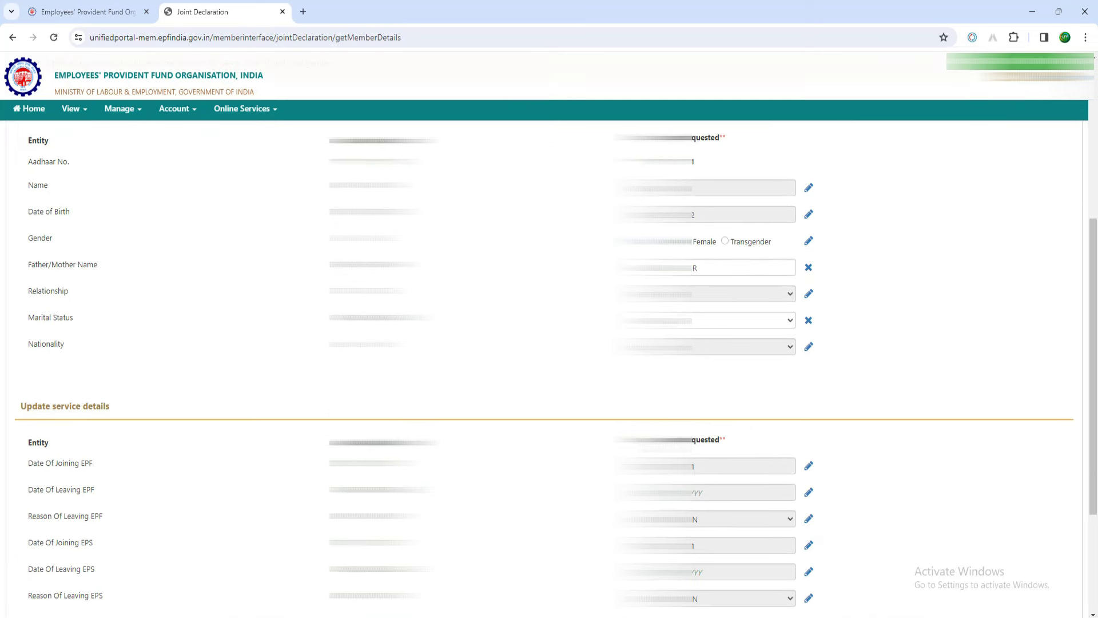
scroll(549, 367, down, 1)
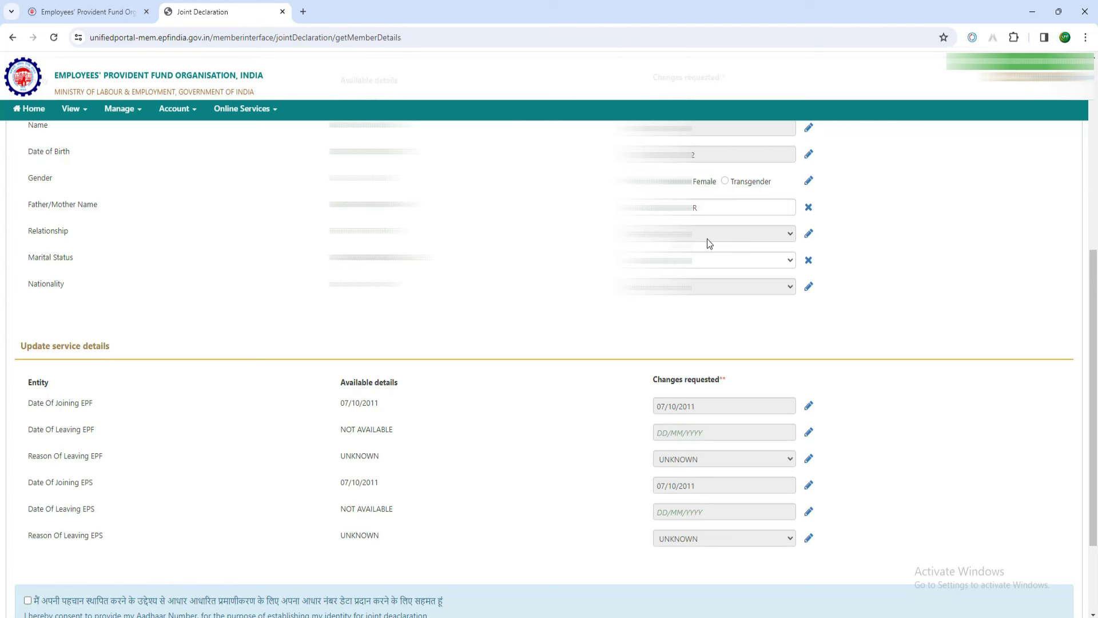
scroll(706, 237, down, 1)
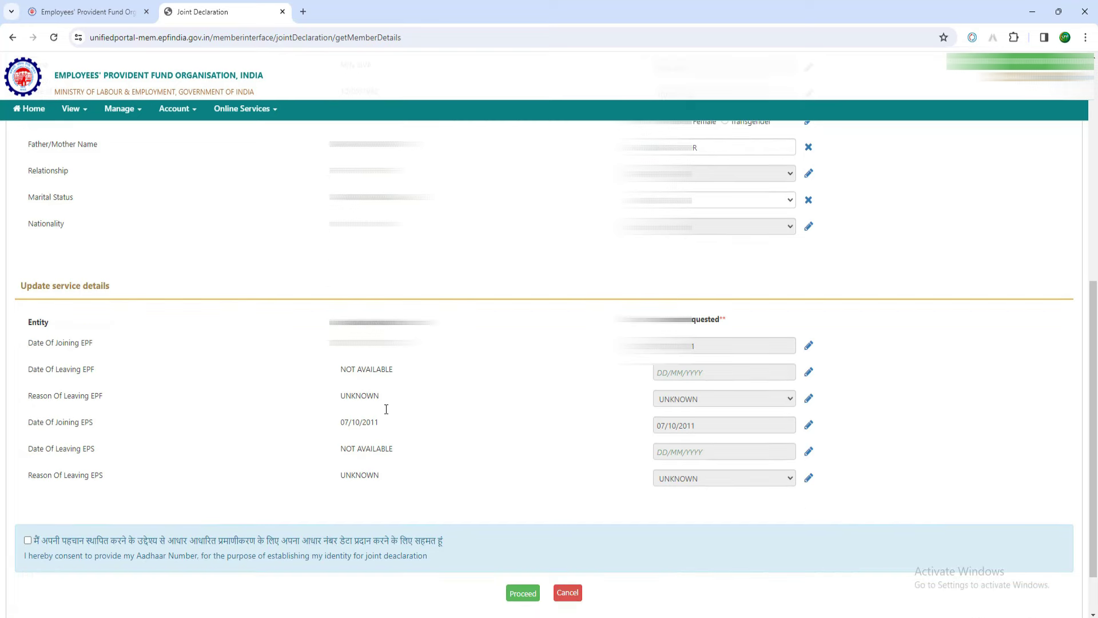
click(27, 540)
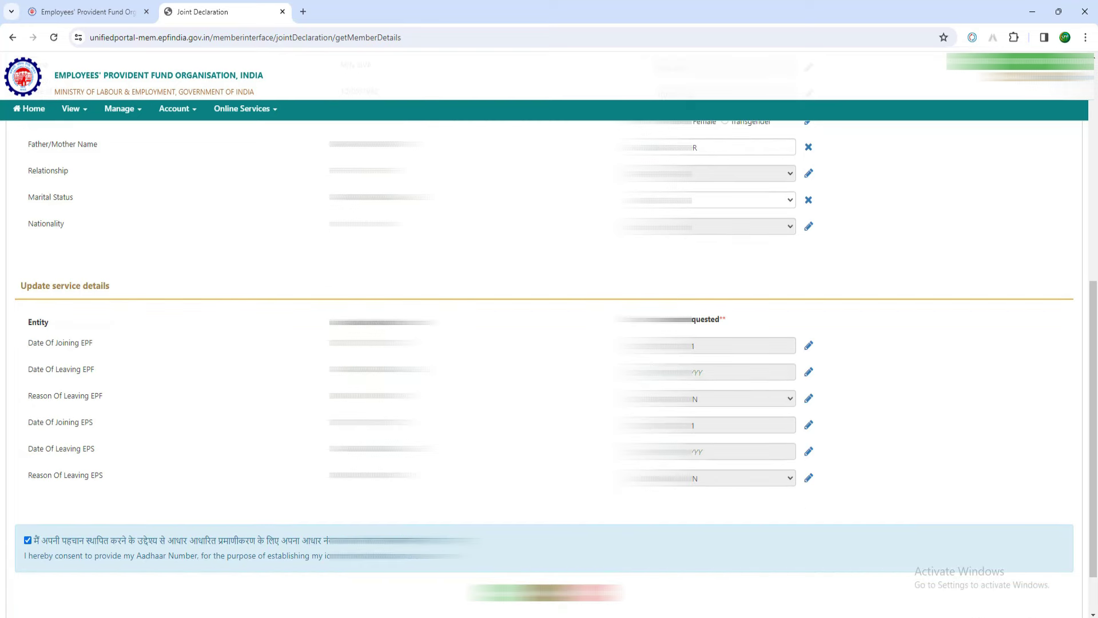
scroll(549, 343, up, 7)
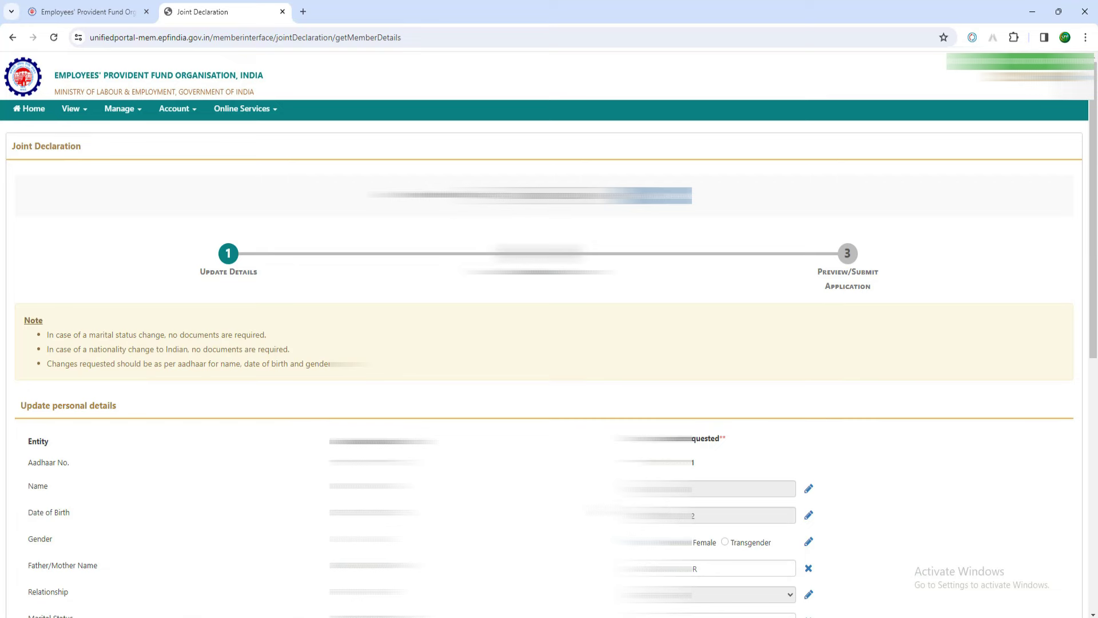
scroll(867, 397, down, 7)
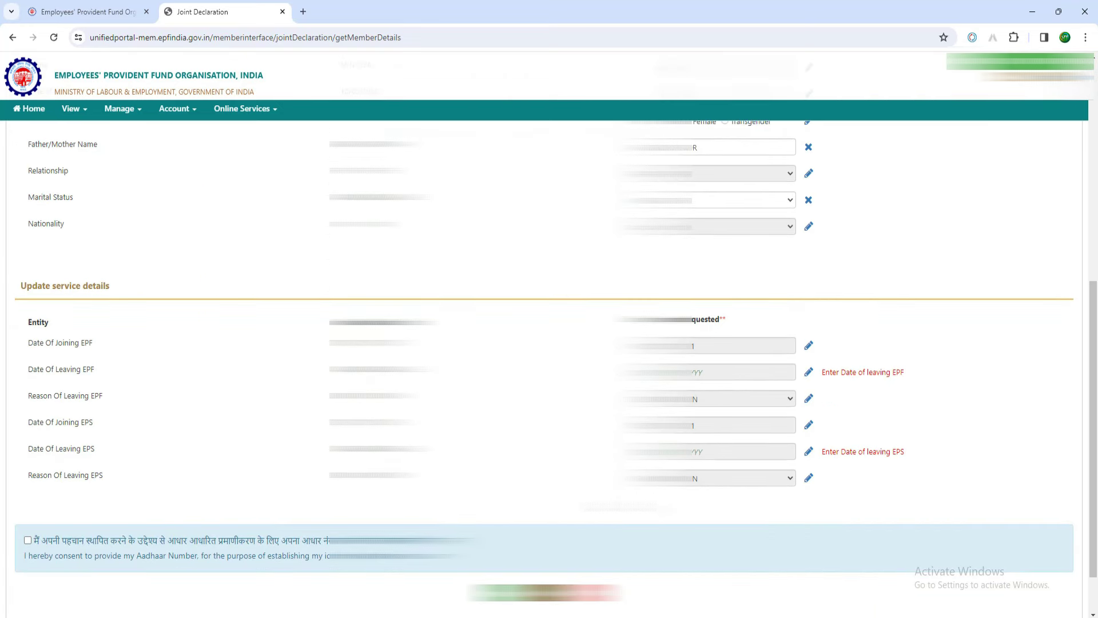